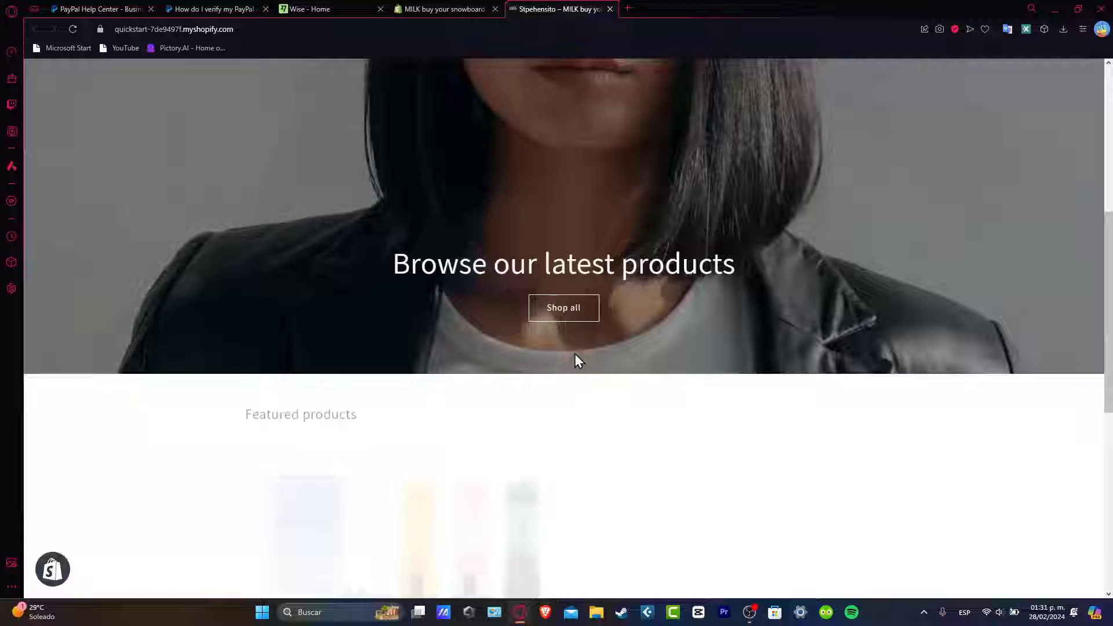
scroll(575, 354, "down", 4)
scroll(575, 352, "up", 5)
scroll(576, 353, "up", 2)
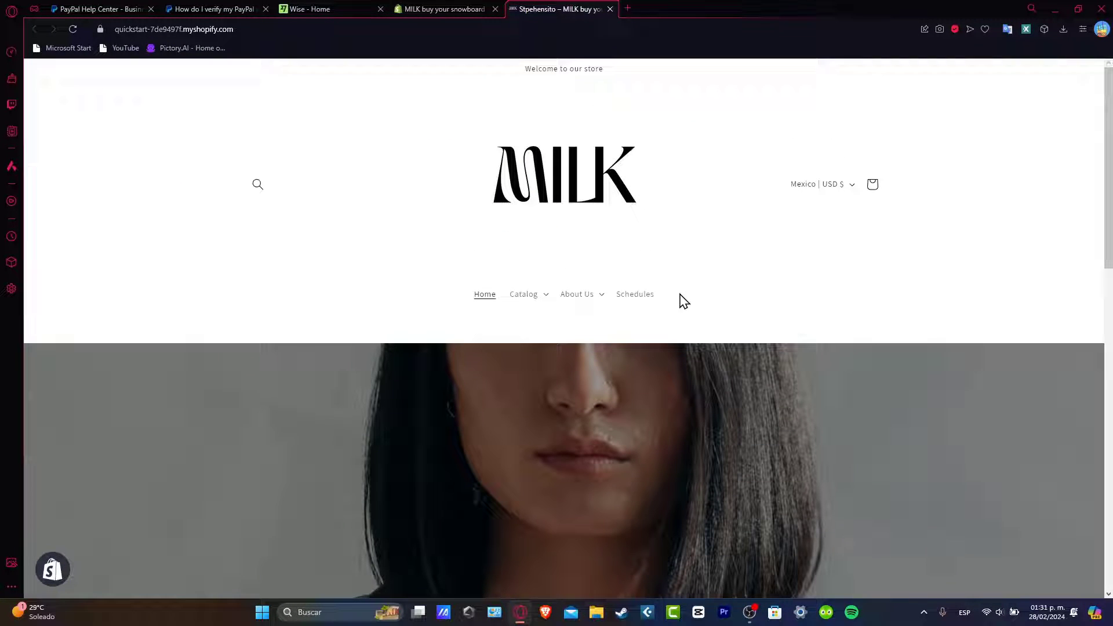
scroll(689, 350, "down", 4)
scroll(690, 350, "down", 2)
scroll(688, 350, "up", 6)
Step: Switch from the storefront to the Shopify admin dashboard
left_click(450, 8)
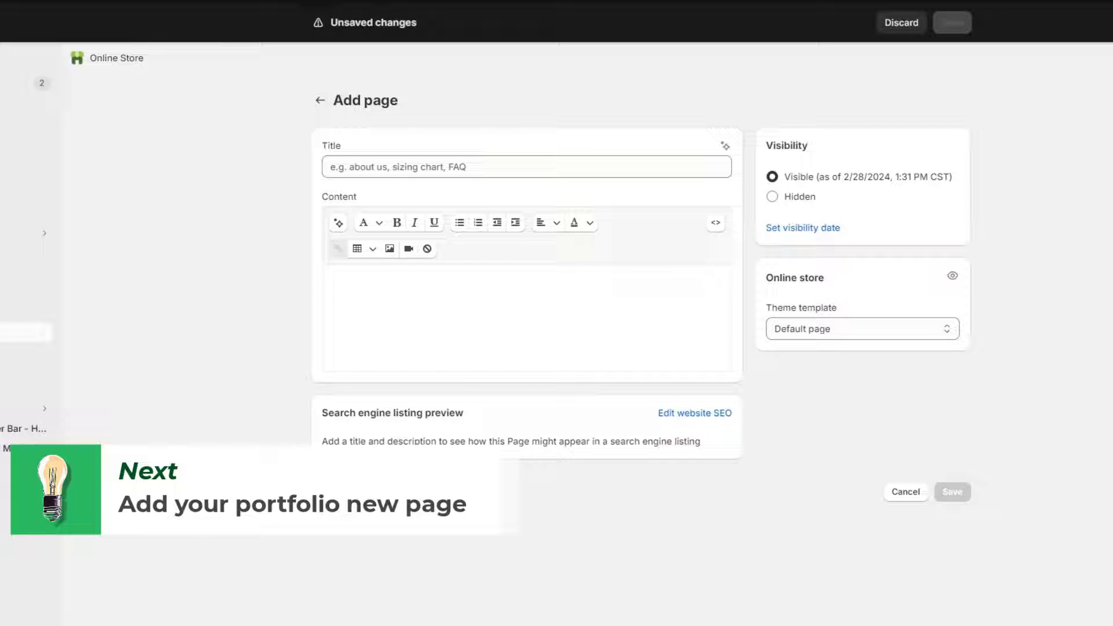
Step: Title the new page 'Our Work', keep the Default page template, and save it
left_click(482, 165)
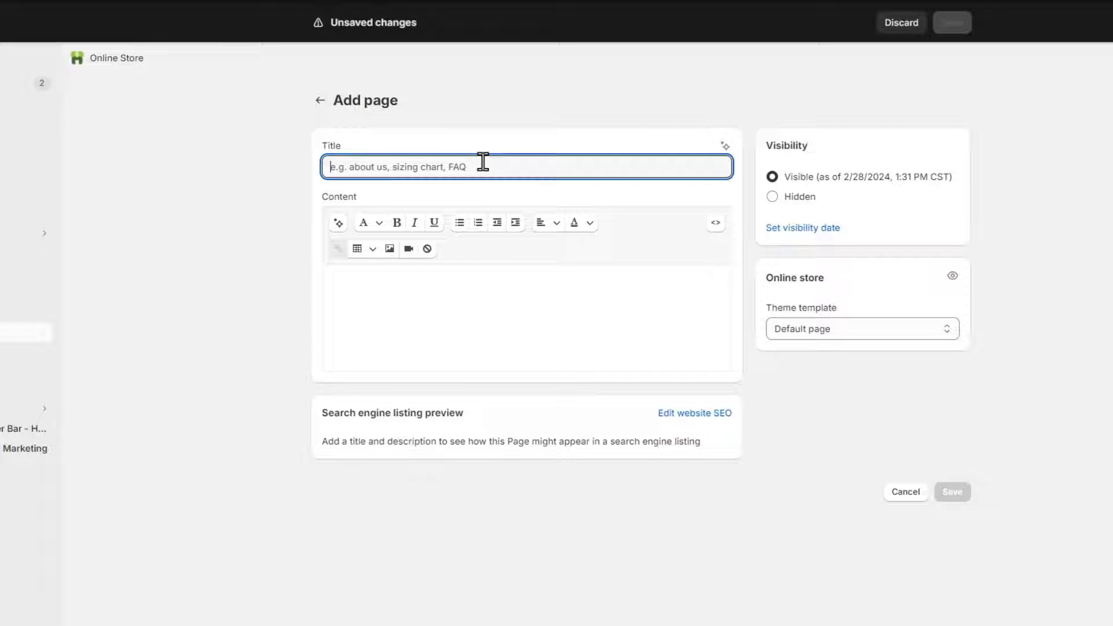
type("A")
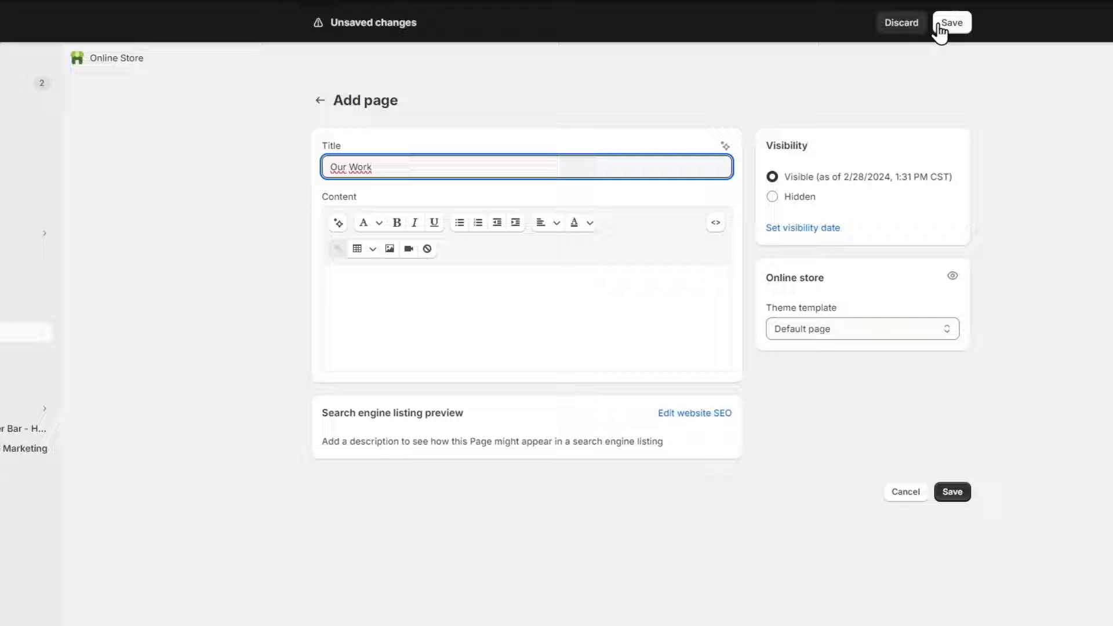
left_click(817, 330)
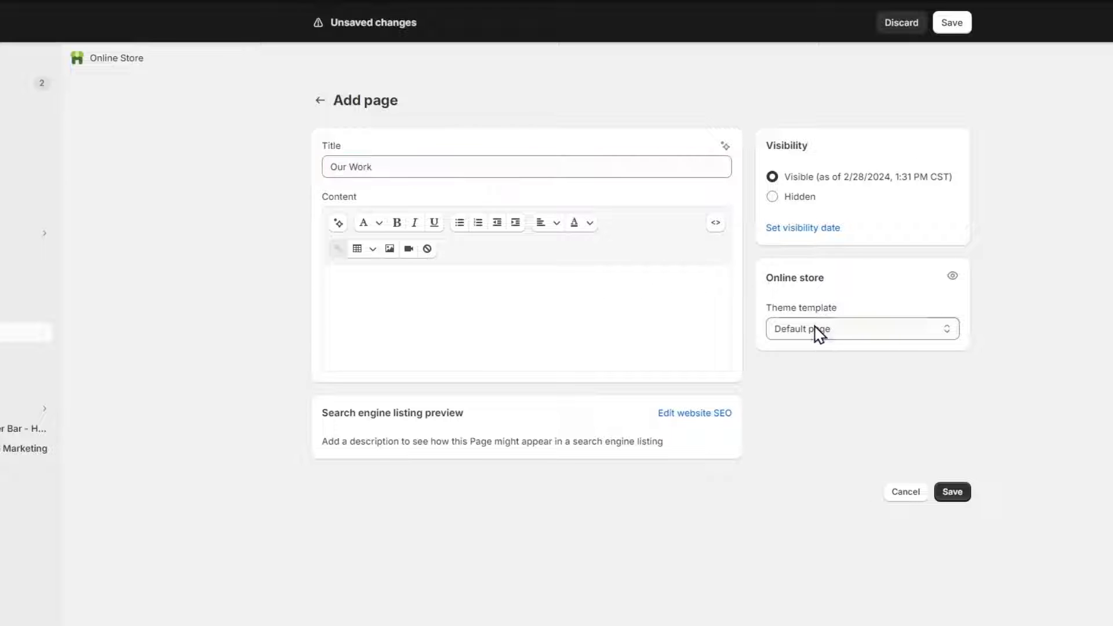
left_click(848, 350)
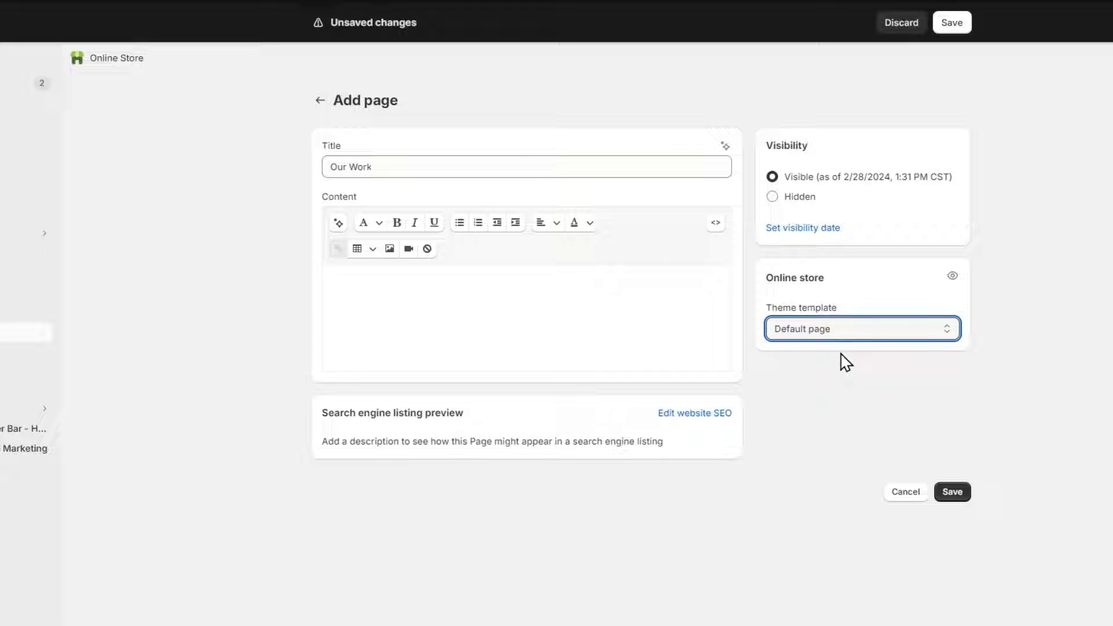
left_click(958, 23)
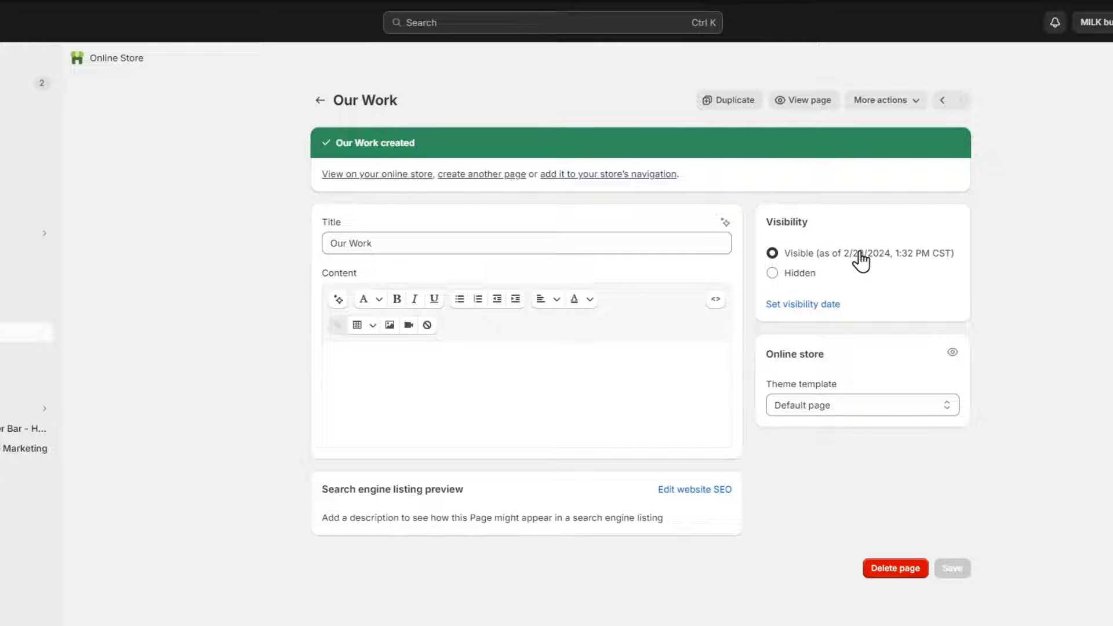
Step: Glance at the page's More actions, then go to Online Store > Themes
left_click(907, 110)
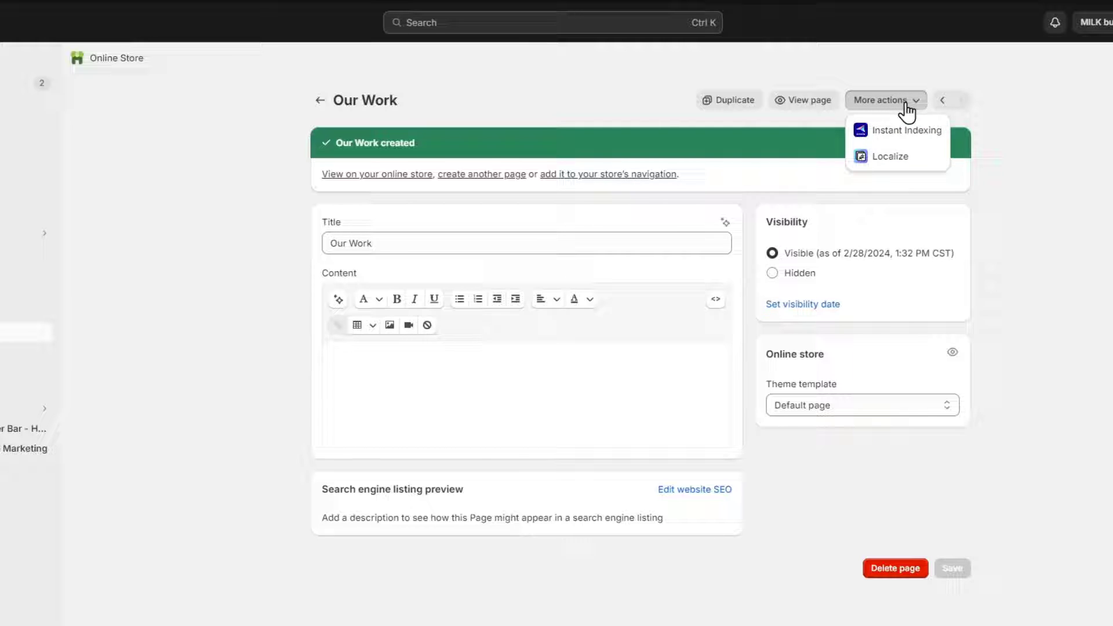
left_click(1014, 117)
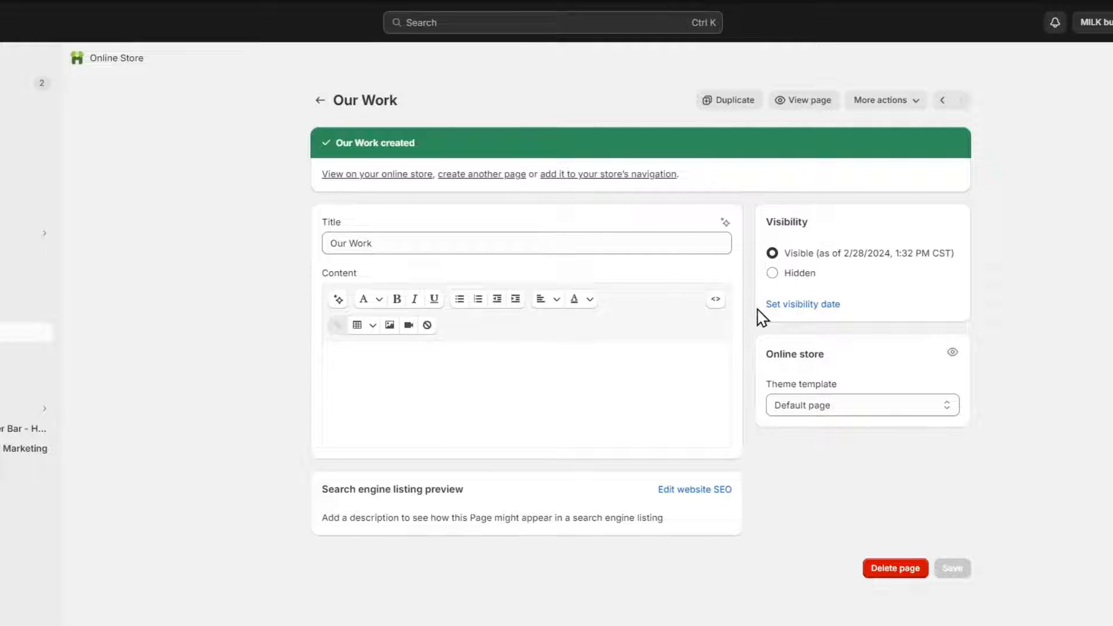
left_click(27, 272)
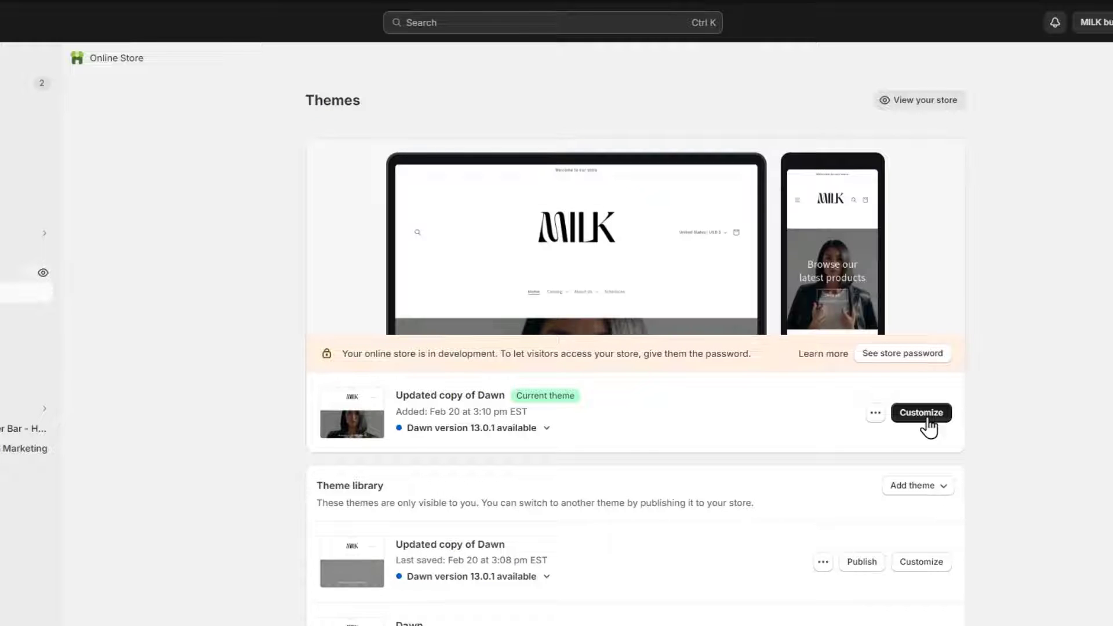
Step: Go to Navigation under Online Store to see the store's menus
left_click(12, 358)
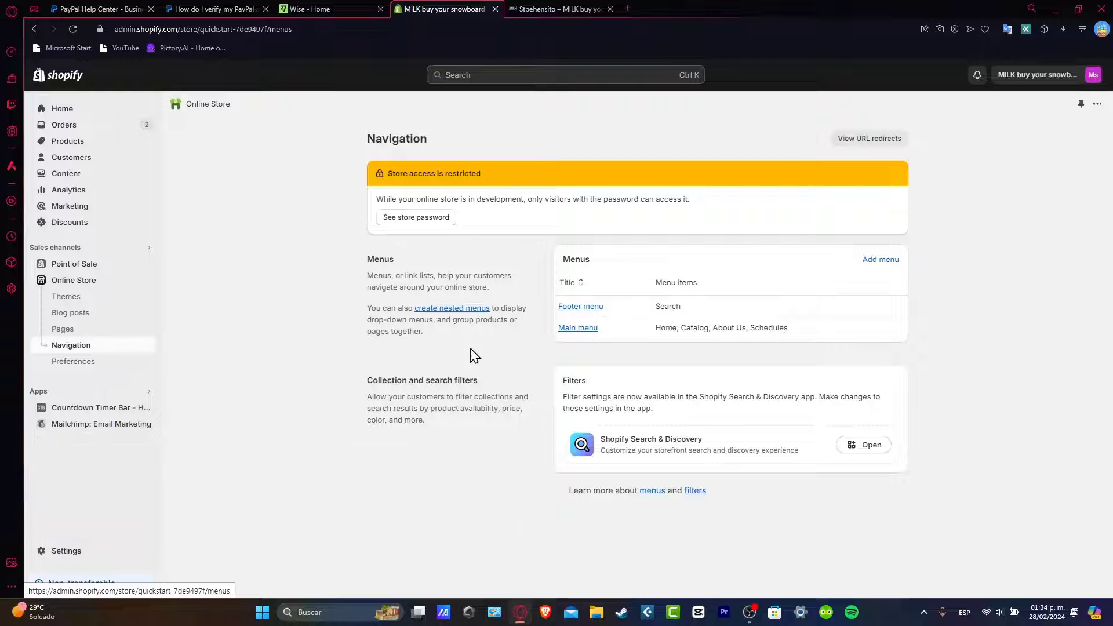
Step: Edit the Main menu and start a new menu item with its link list open
left_click(564, 330)
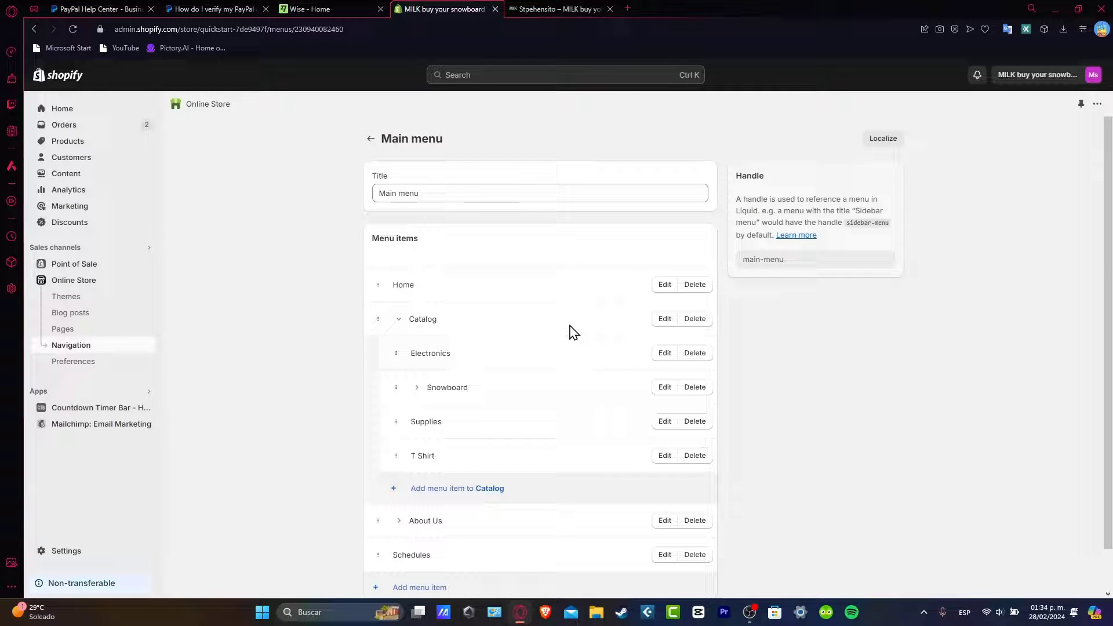
left_click(399, 319)
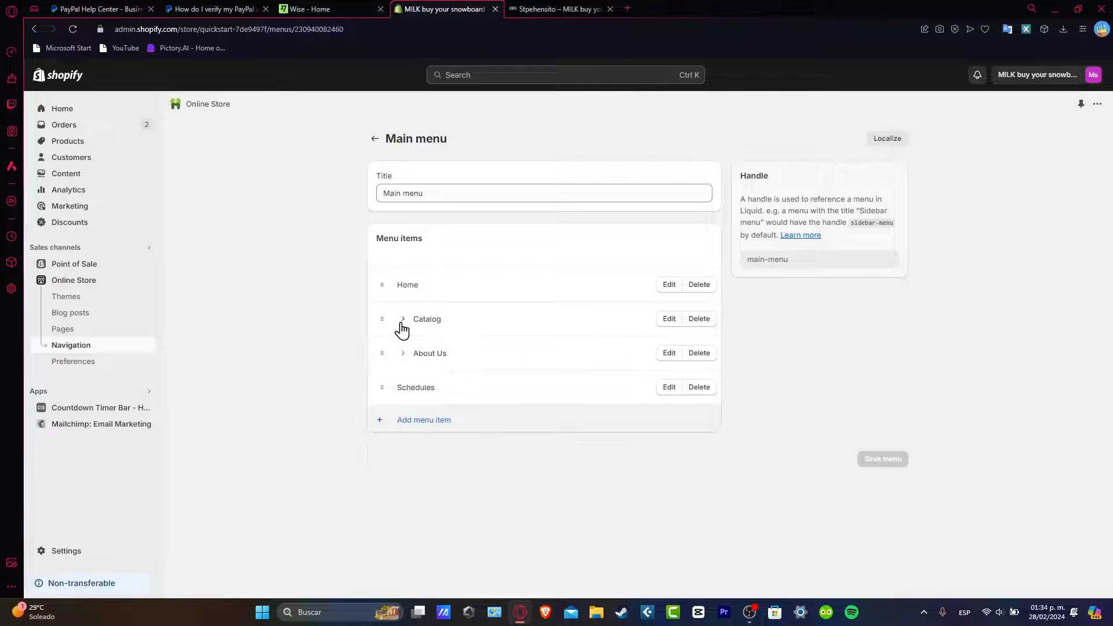
left_click(437, 419)
type("C")
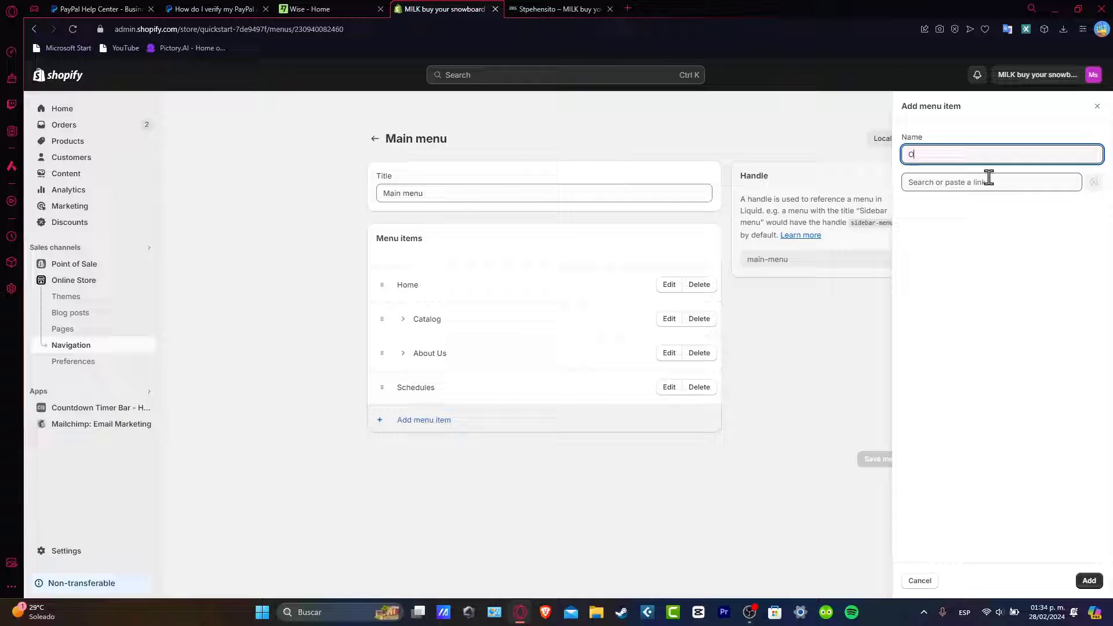
type("ur Work")
left_click(989, 180)
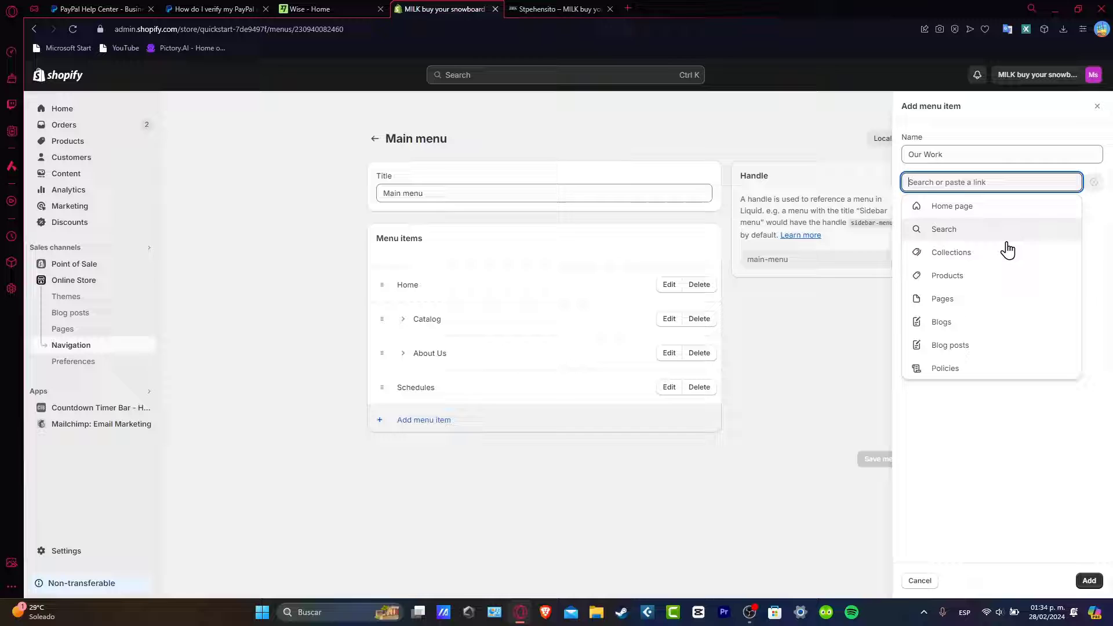
Step: Link the new Our Work item to Pages > Our Work, add it and save the menu
left_click(966, 303)
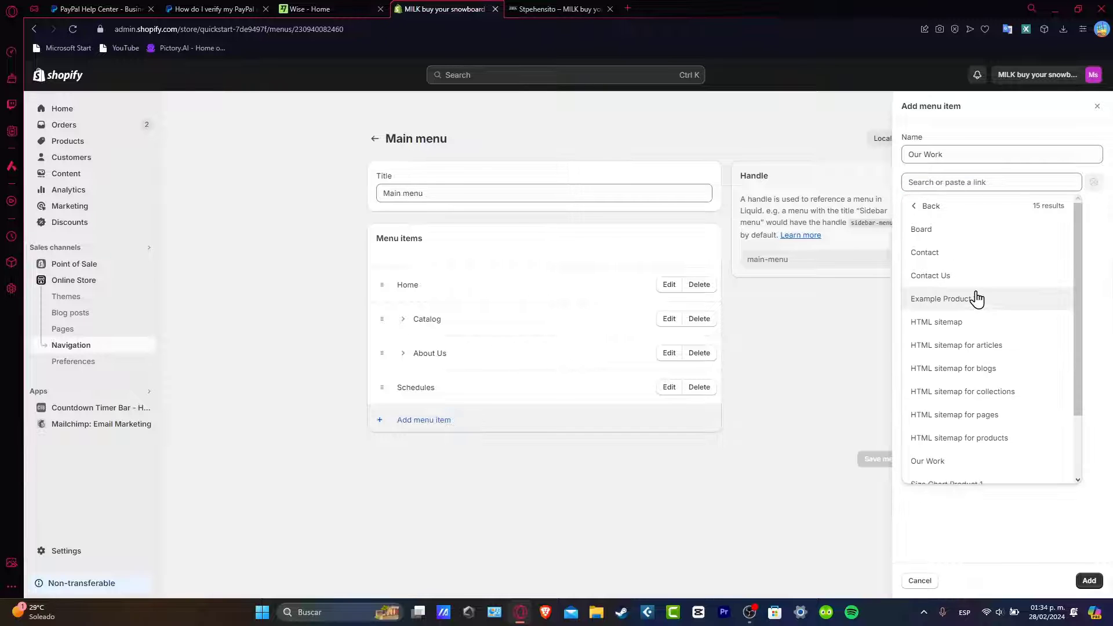
scroll(983, 426, "down", 2)
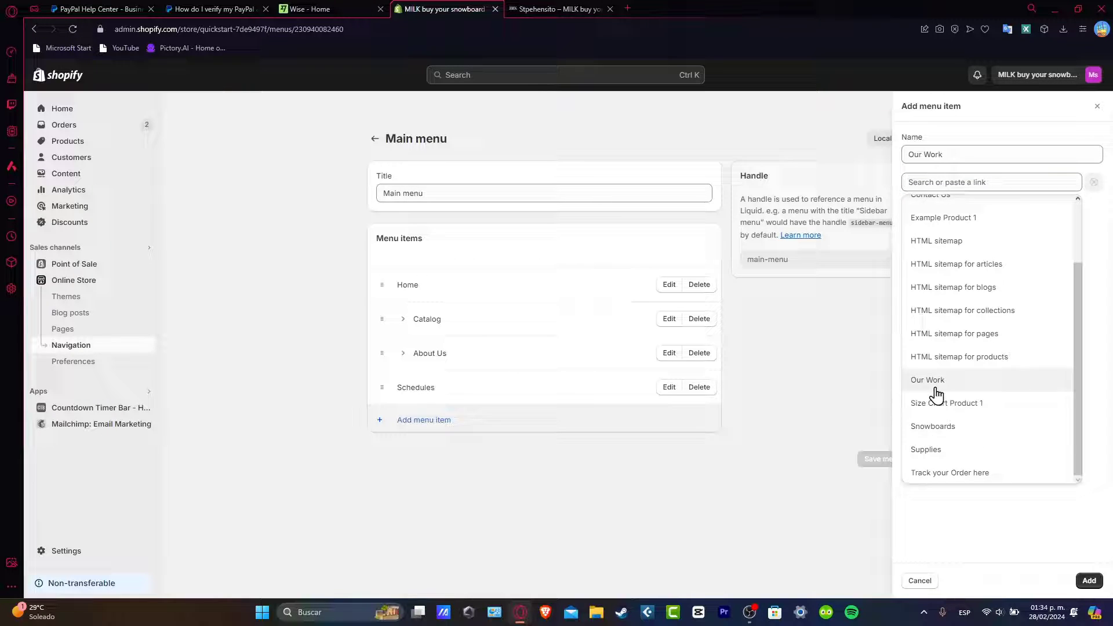
left_click(931, 381)
left_click(1089, 580)
left_click(114, 294)
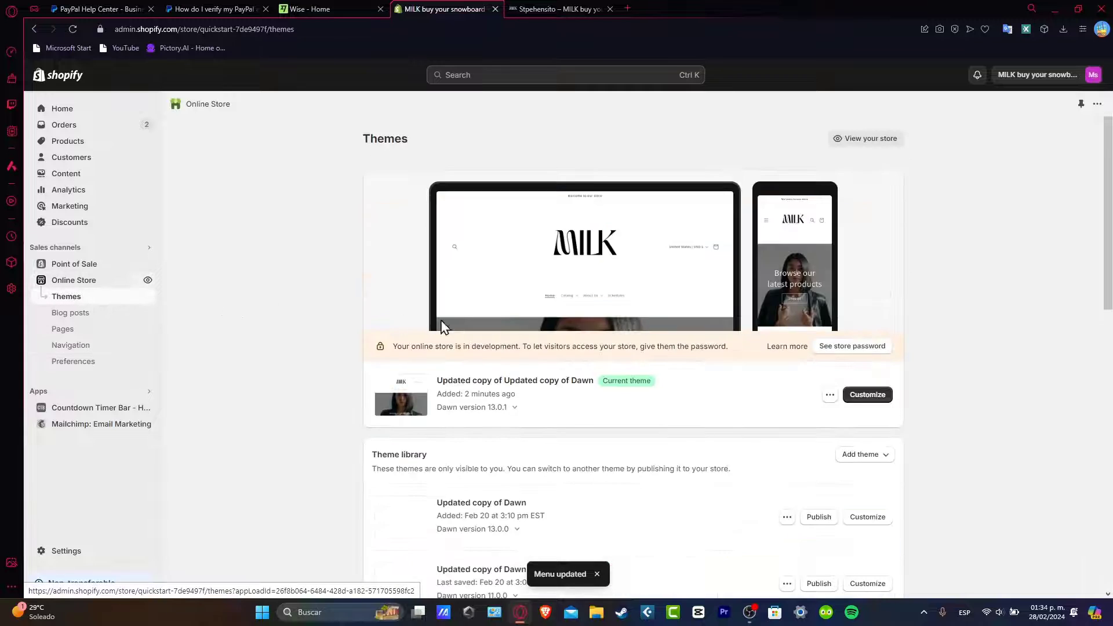
Step: Customize the current theme to enter the theme editor
left_click(880, 398)
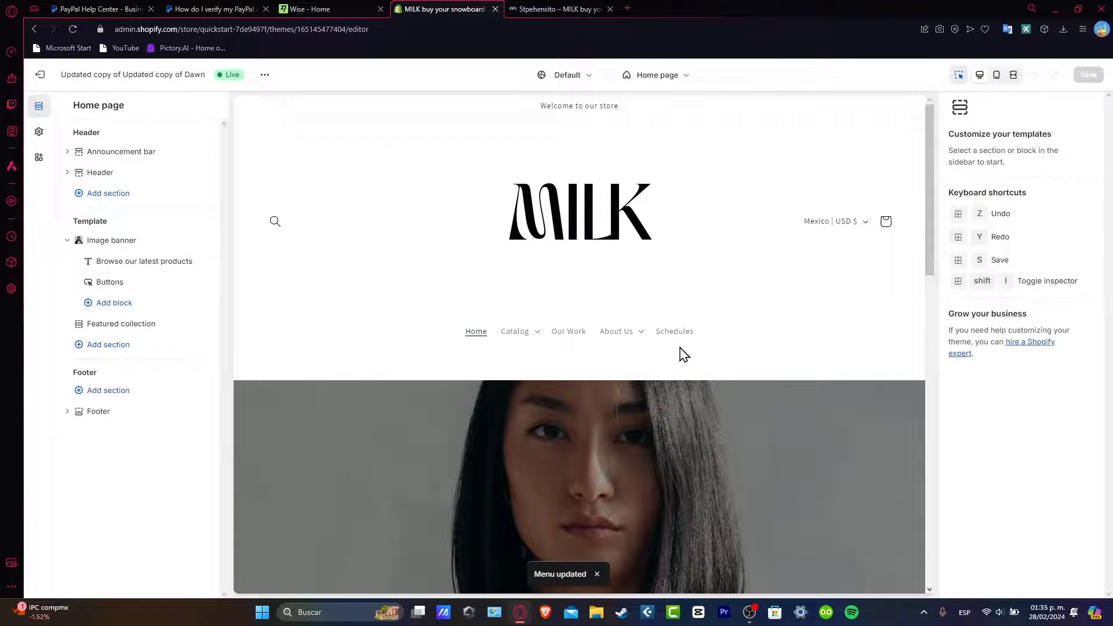
Step: Preview the Our Work page and remove the image banner and featured product sections
left_click(572, 341)
left_click(574, 340)
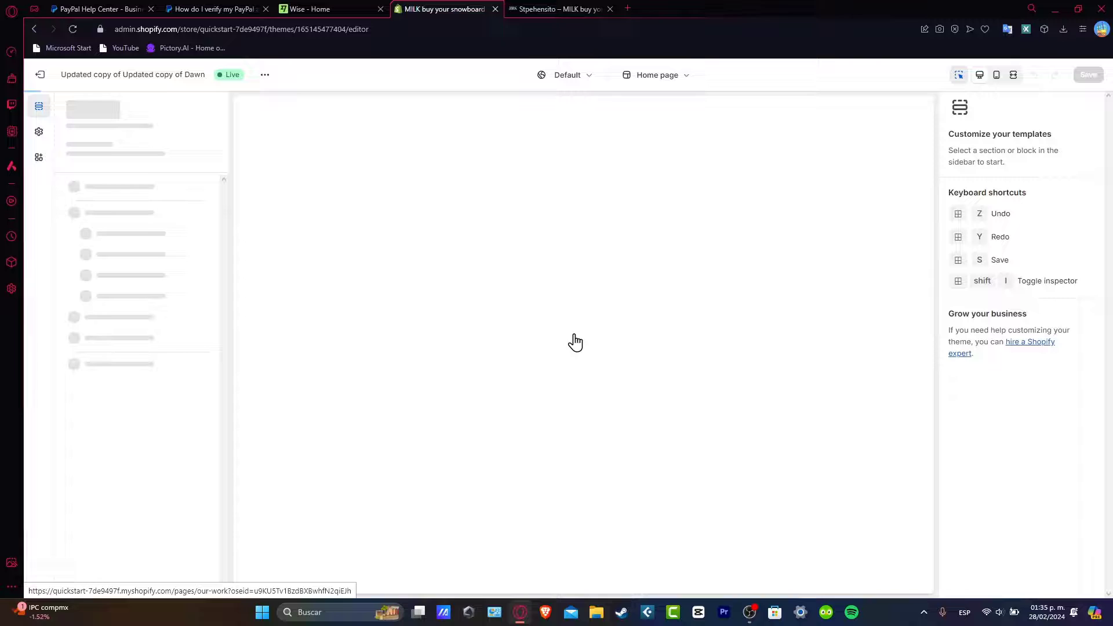
scroll(648, 380, "down", 3)
scroll(648, 381, "down", 5)
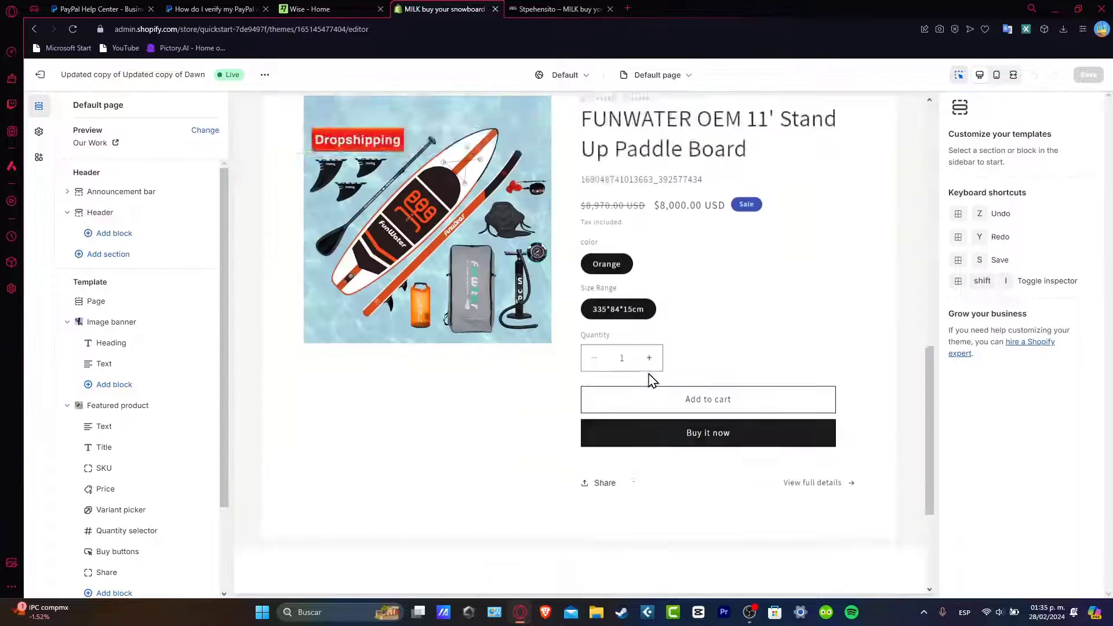
scroll(648, 380, "down", 3)
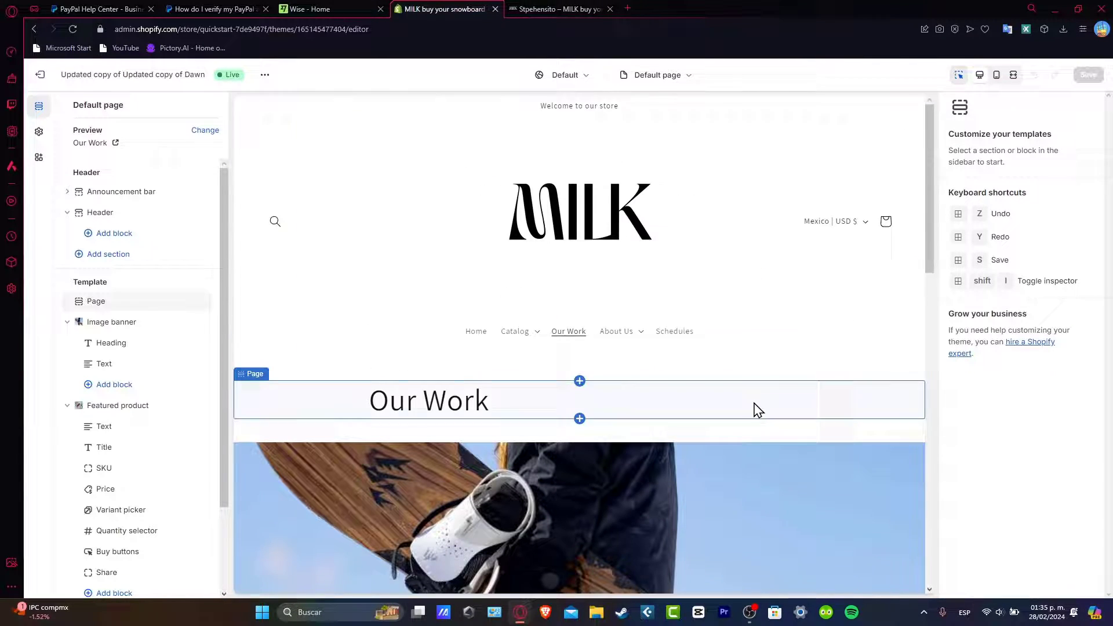
scroll(755, 409, "down", 2)
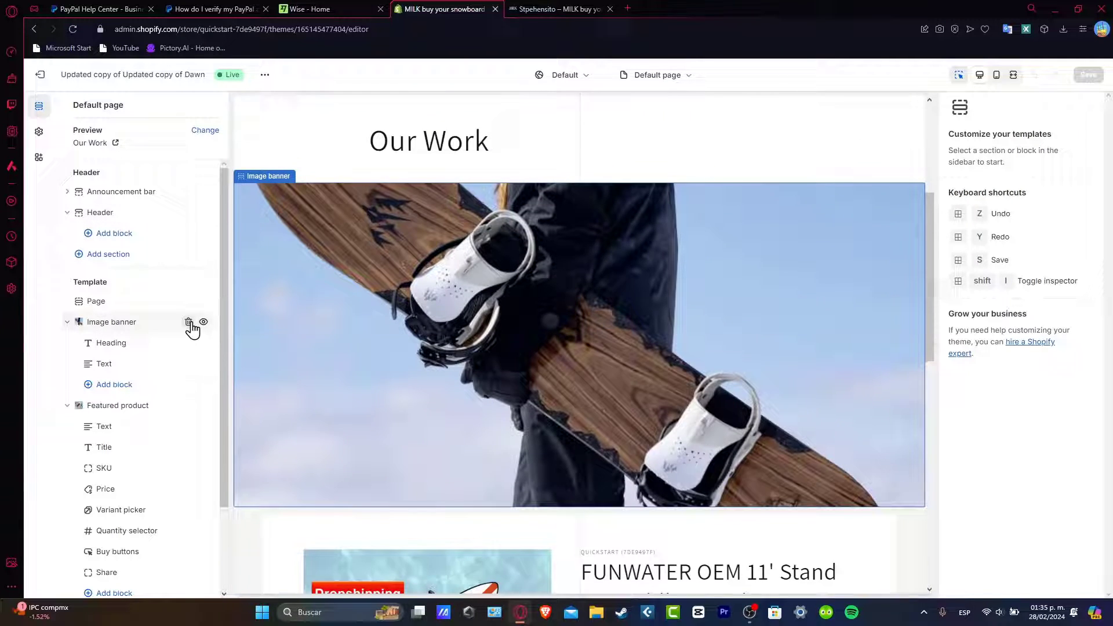
left_click(189, 323)
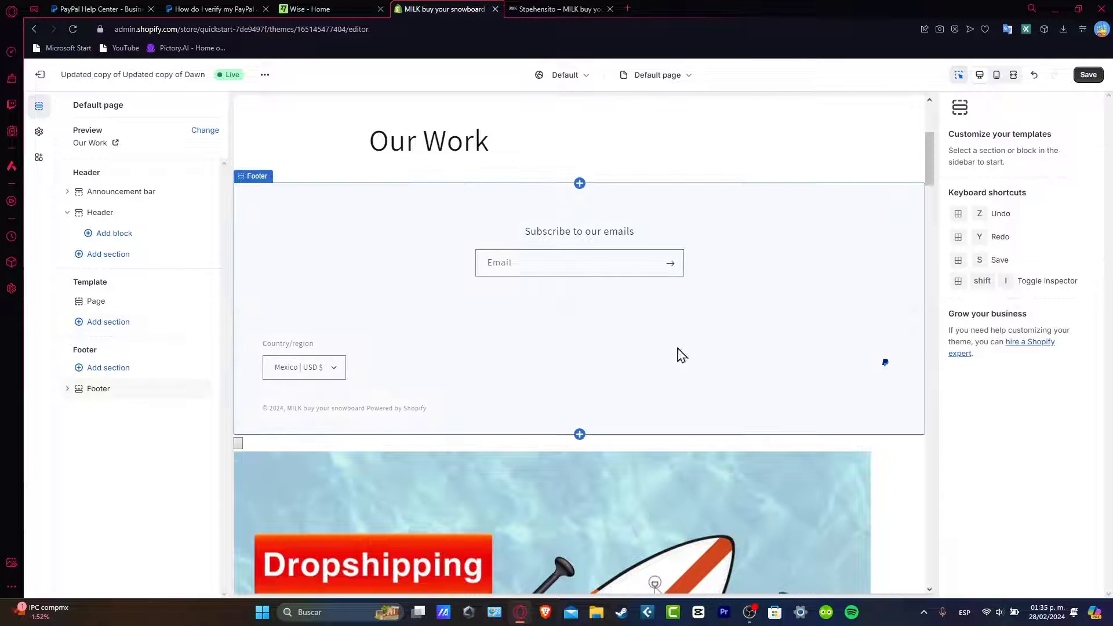
Step: Create a new page template named Portfolio based on the contact template
left_click(657, 75)
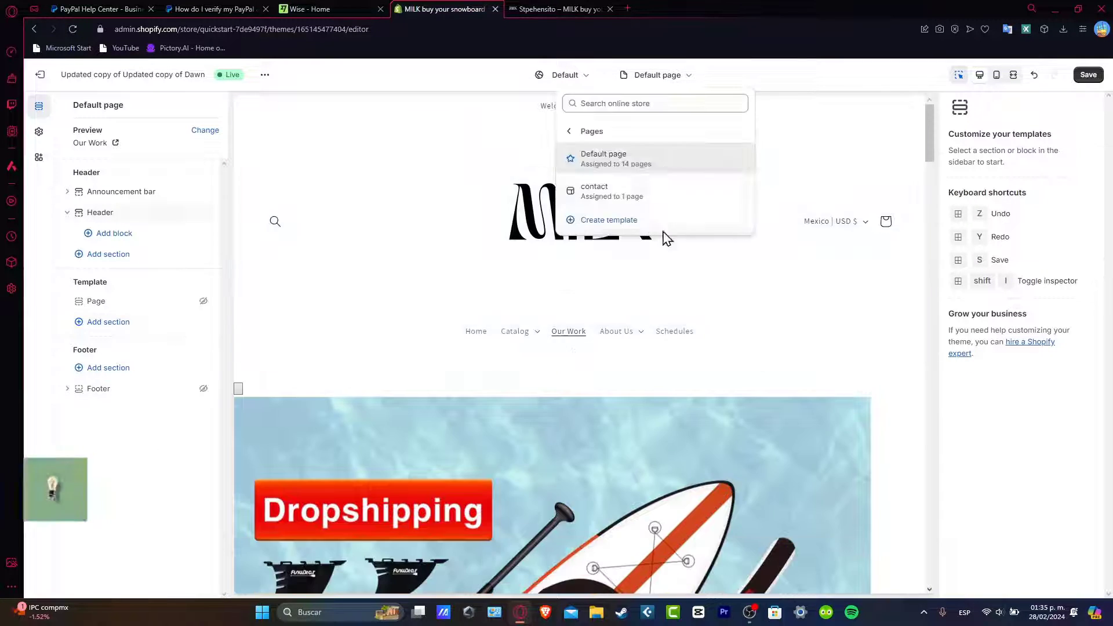
left_click(636, 221)
left_click(545, 318)
type("Portfol")
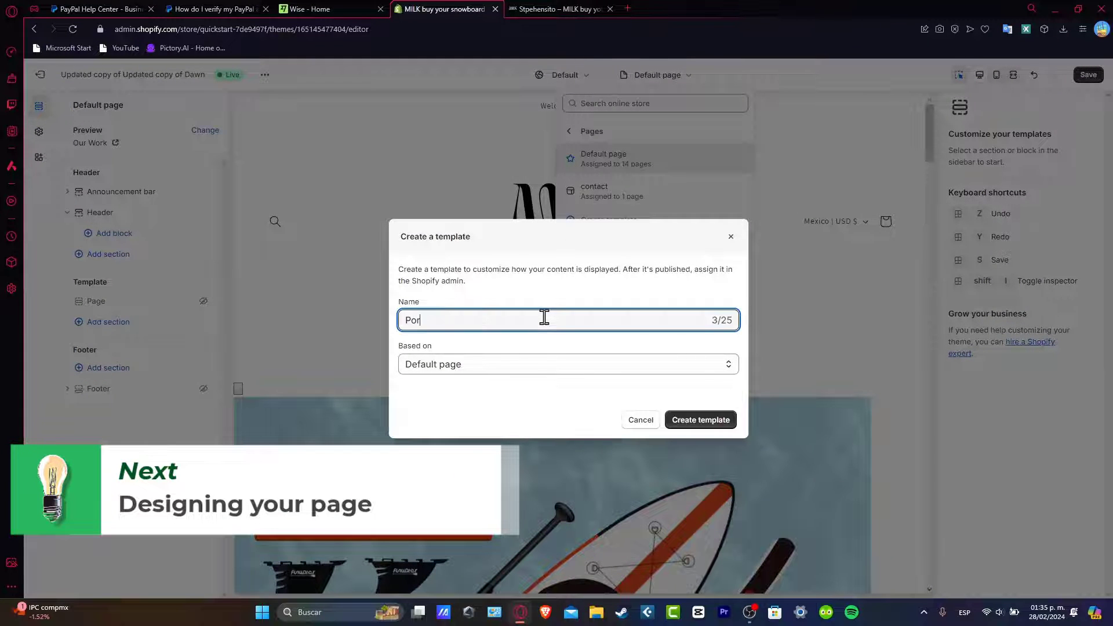
type("io")
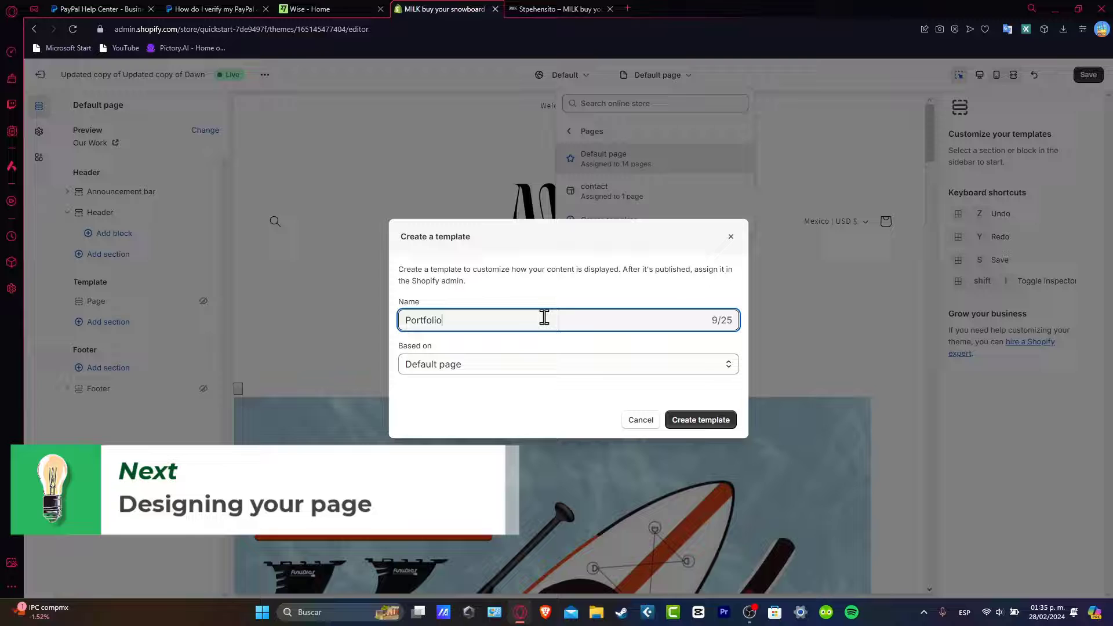
left_click(589, 365)
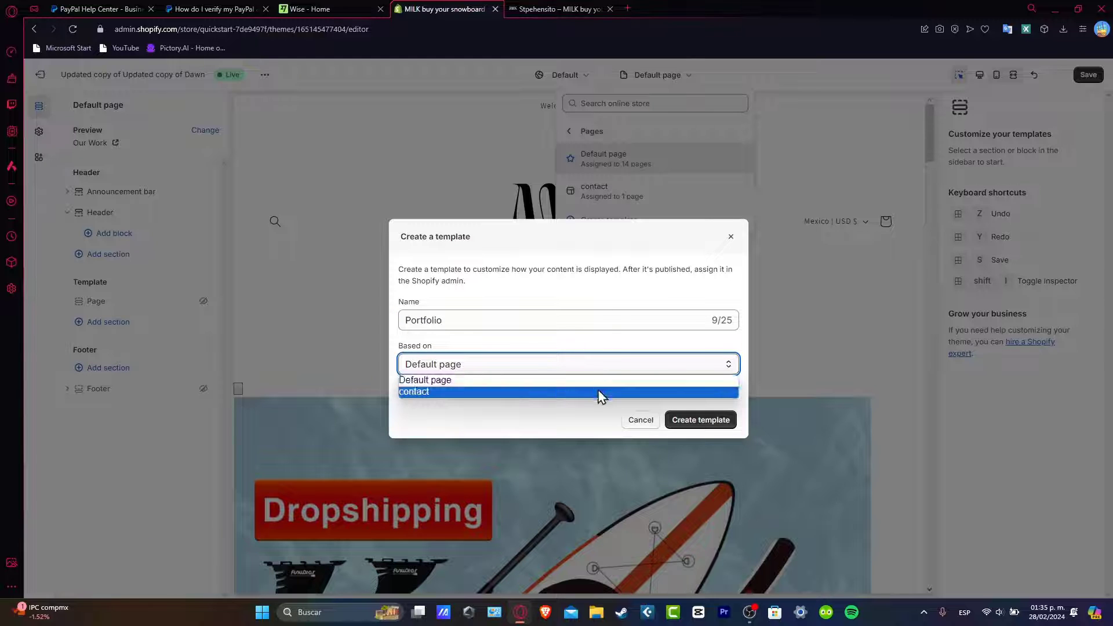
left_click(599, 392)
left_click(683, 421)
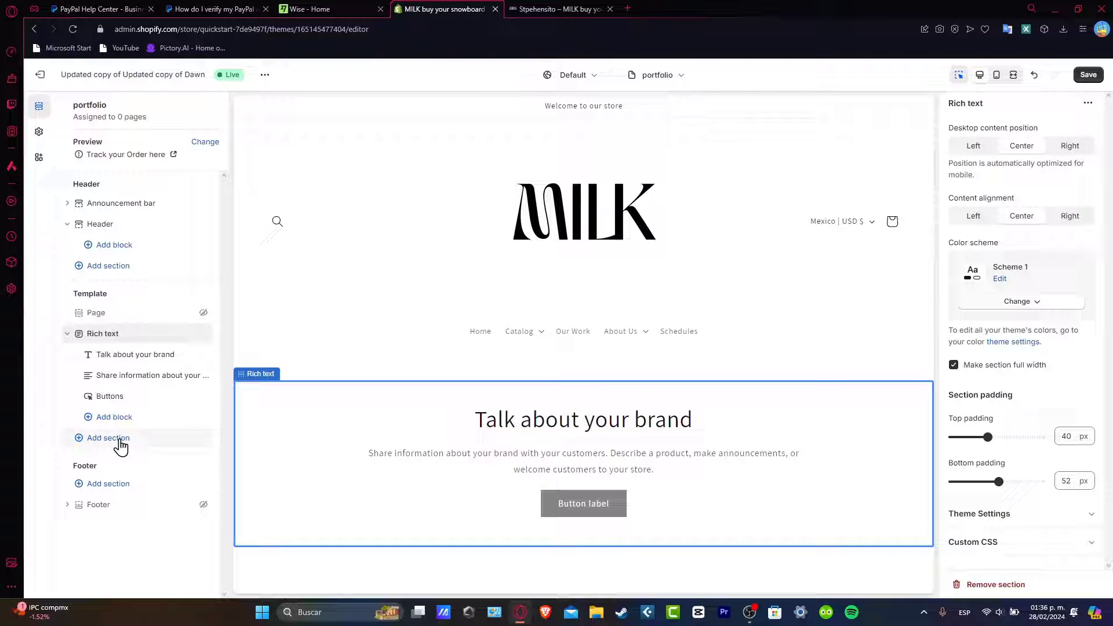
Step: Add a Multicolumn section to the Portfolio template
left_click(113, 439)
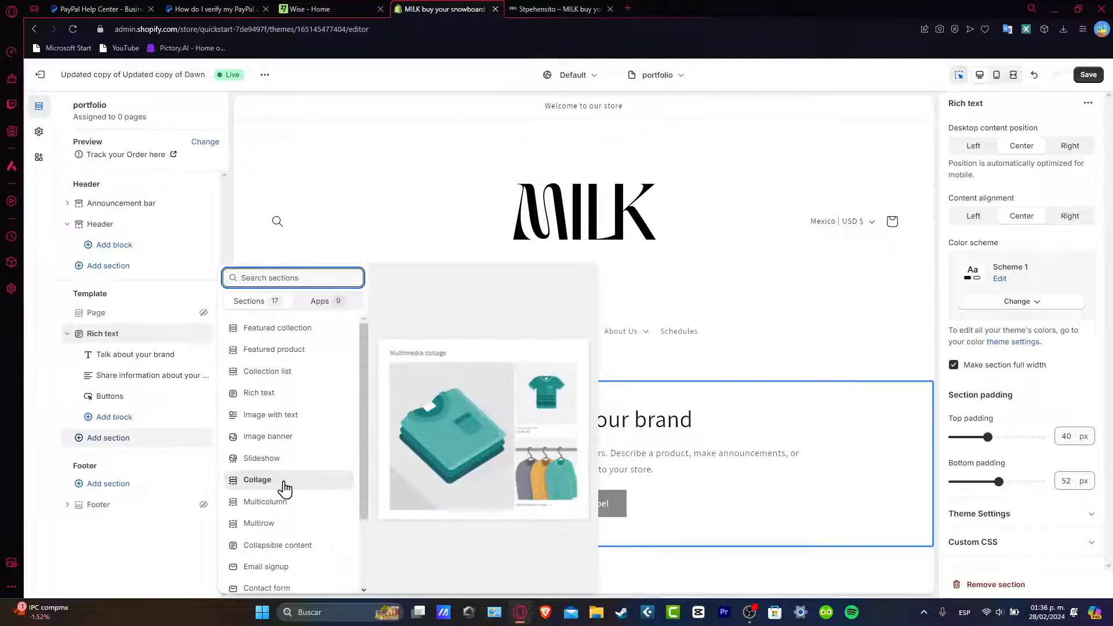
left_click(283, 504)
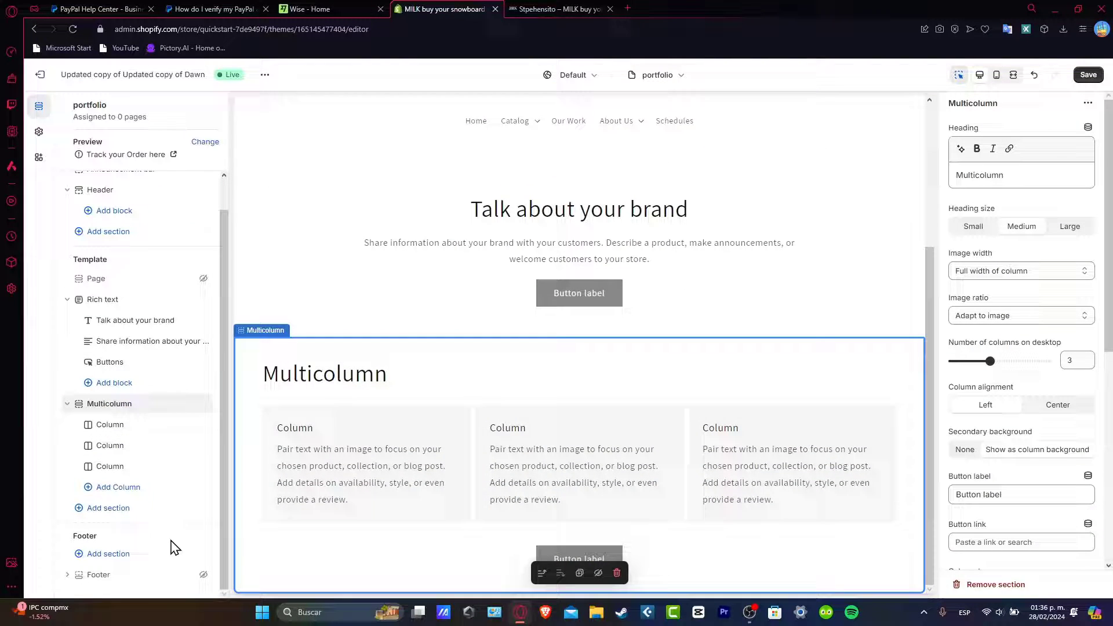
left_click(143, 511)
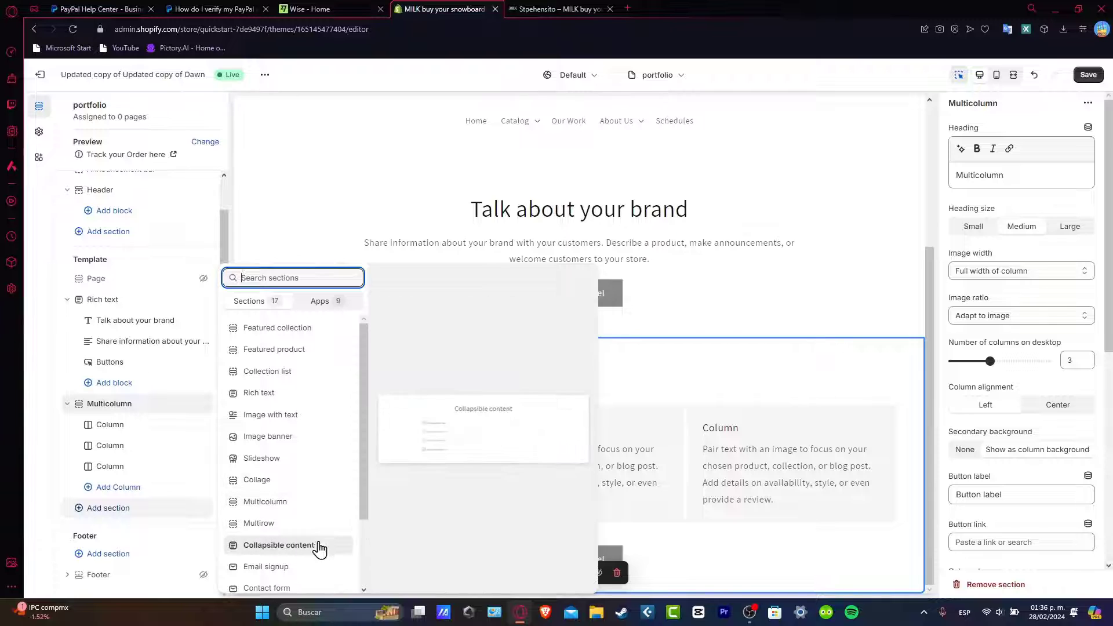
left_click(493, 476)
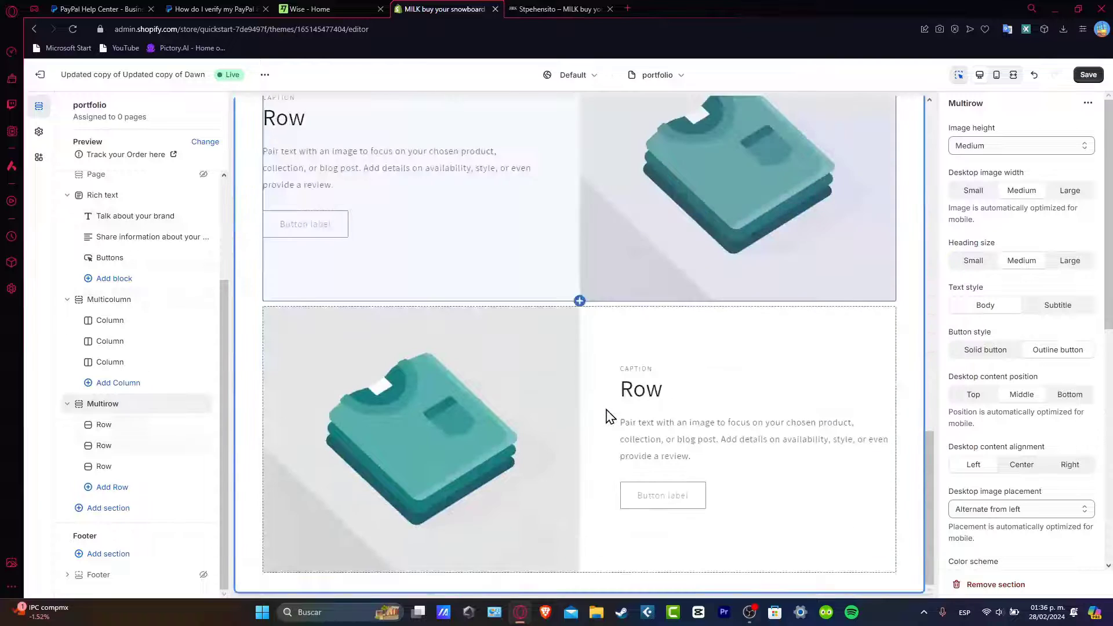
Step: Add Video and Blog posts sections, then save the template with Ctrl+S
left_click(122, 509)
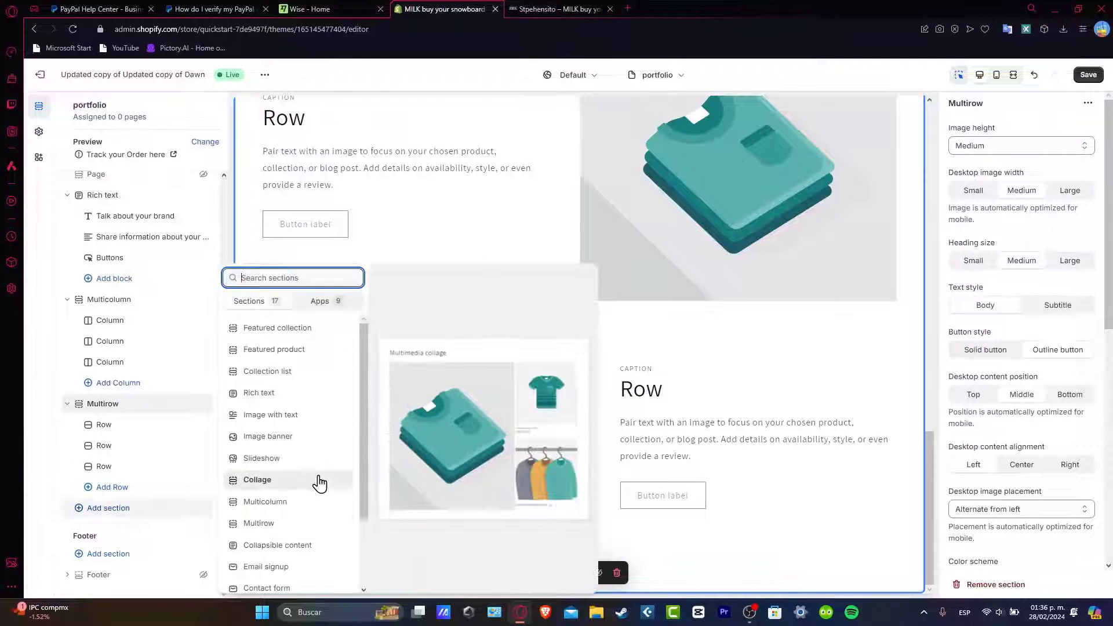
scroll(319, 479, "down", 2)
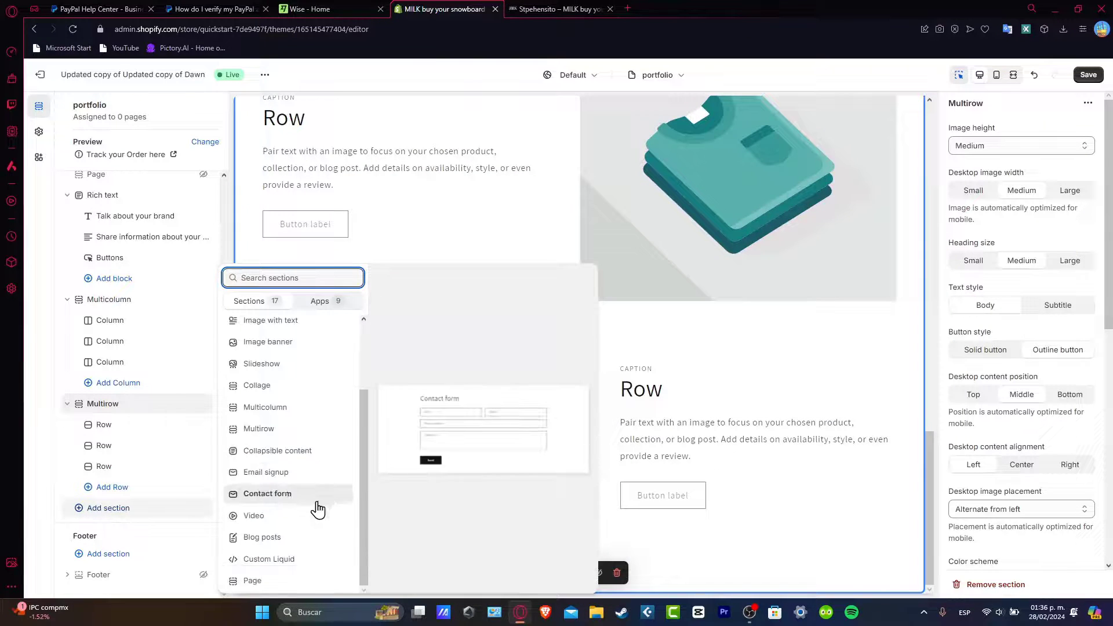
left_click(279, 519)
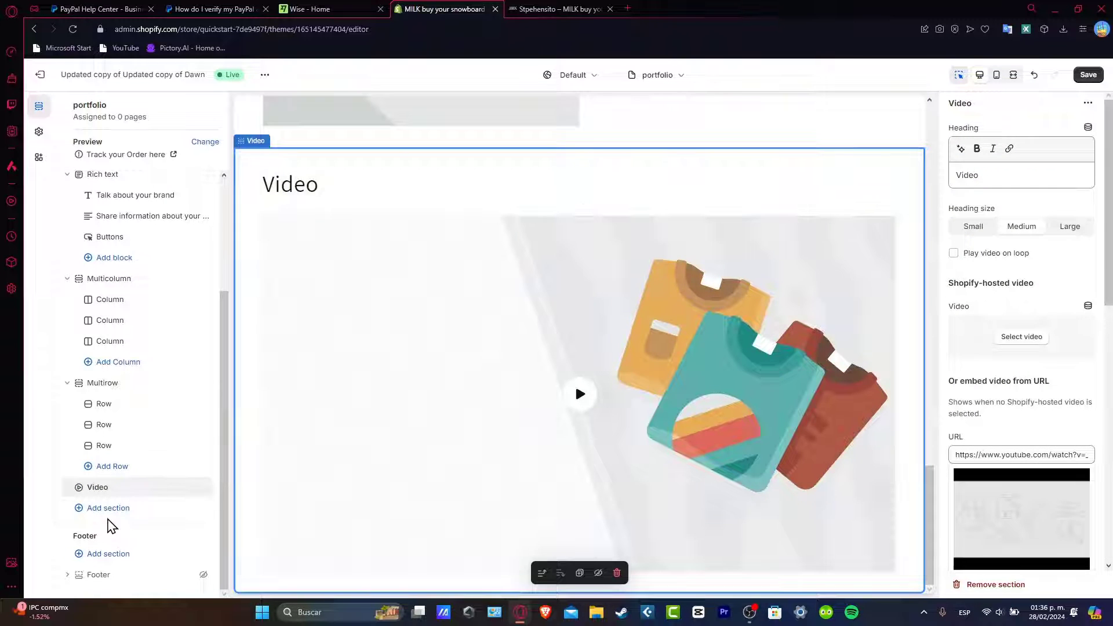
left_click(113, 509)
left_click(299, 505)
key("ctrl+s")
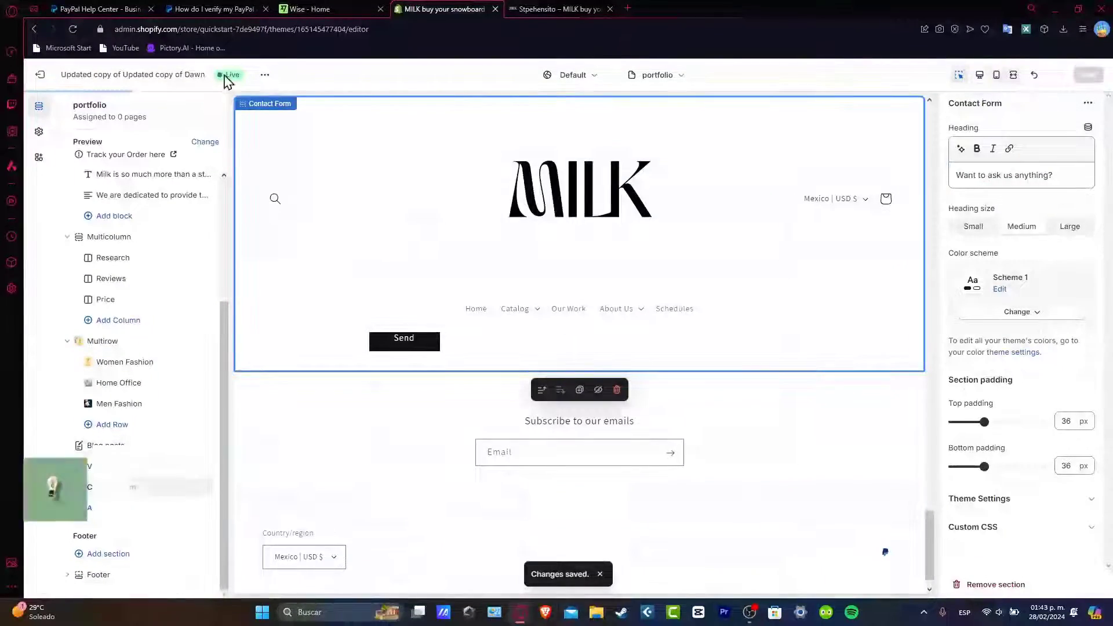
Step: View the live store in a new tab from the theme options menu
left_click(264, 75)
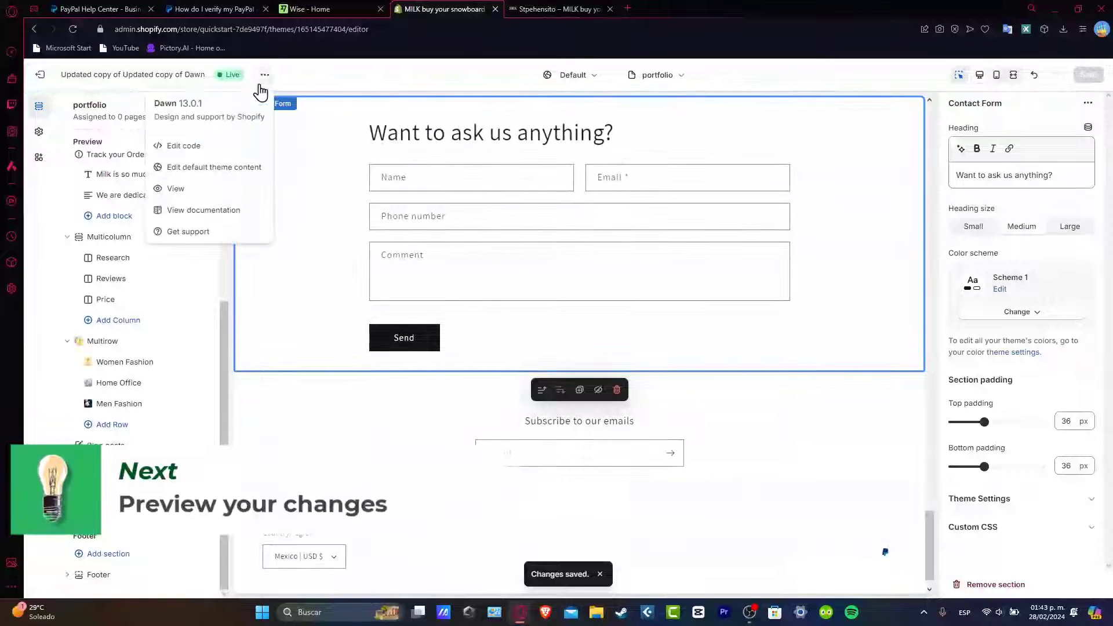
left_click(238, 189)
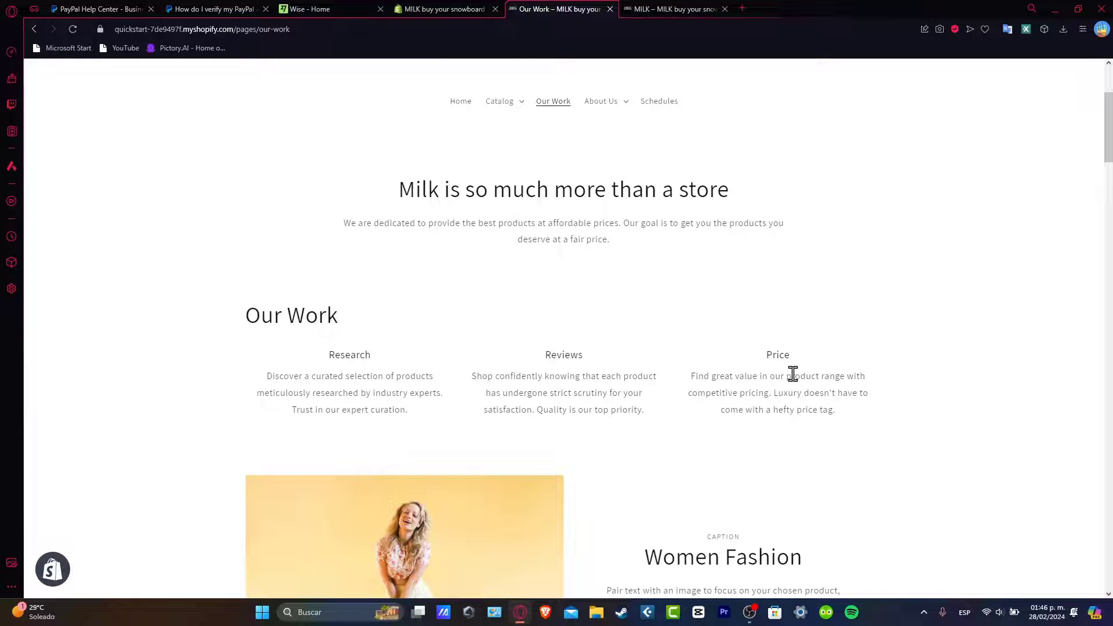
scroll(792, 374, "down", 3)
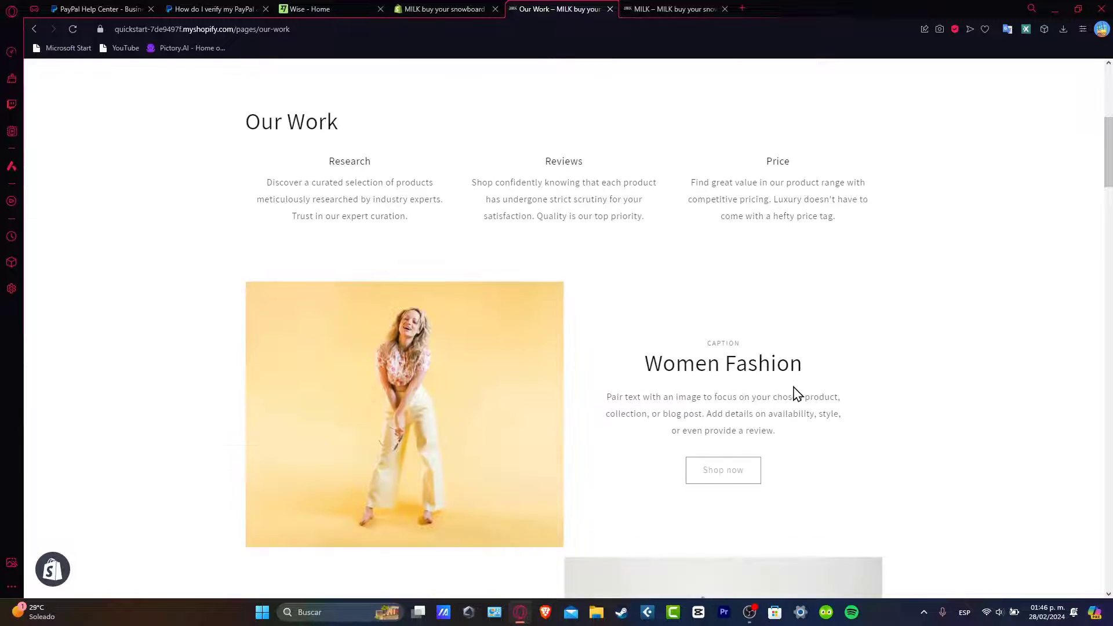
scroll(795, 391, "down", 5)
scroll(795, 391, "down", 3)
scroll(795, 391, "down", 5)
scroll(795, 394, "down", 3)
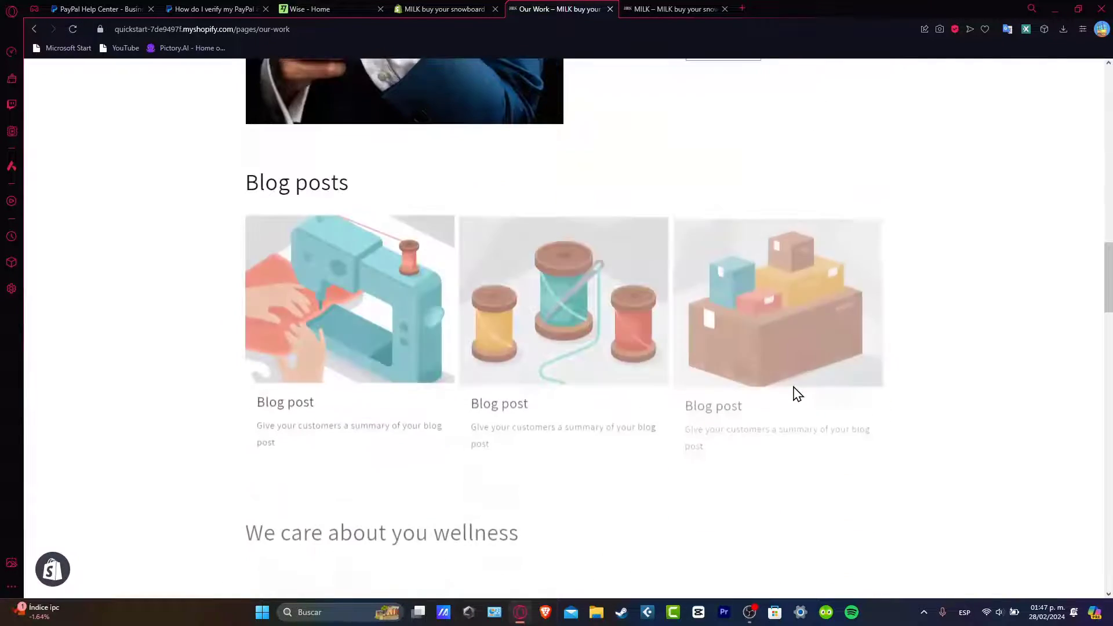
scroll(795, 394, "down", 2)
scroll(796, 394, "down", 2)
scroll(795, 394, "up", 4)
scroll(795, 394, "down", 5)
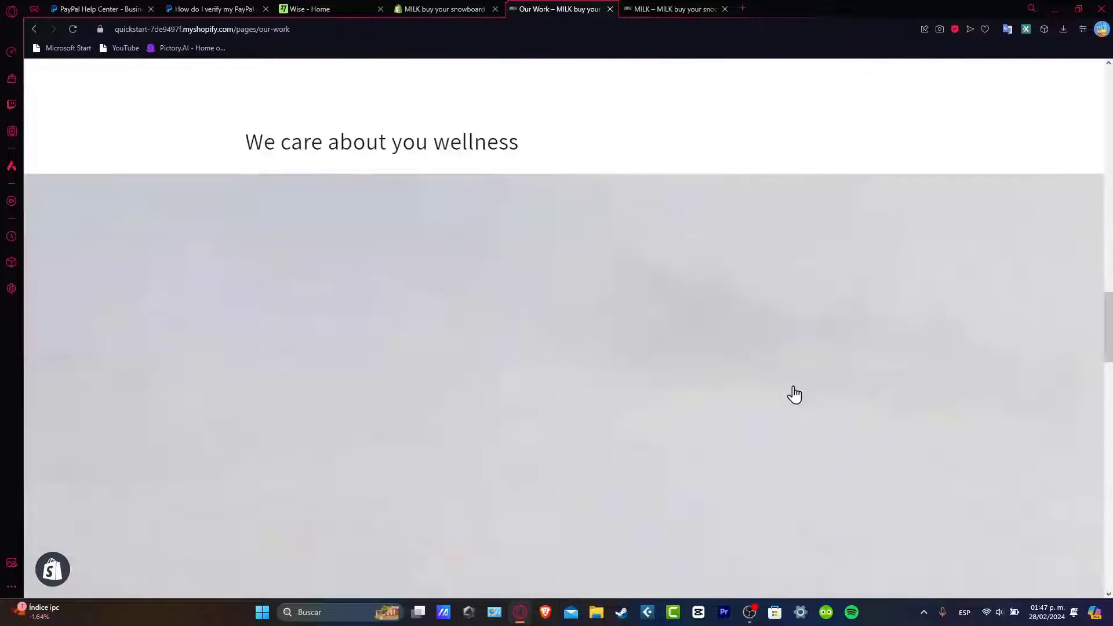
scroll(796, 394, "down", 5)
scroll(795, 394, "down", 3)
scroll(795, 395, "down", 2)
scroll(795, 394, "up", 10)
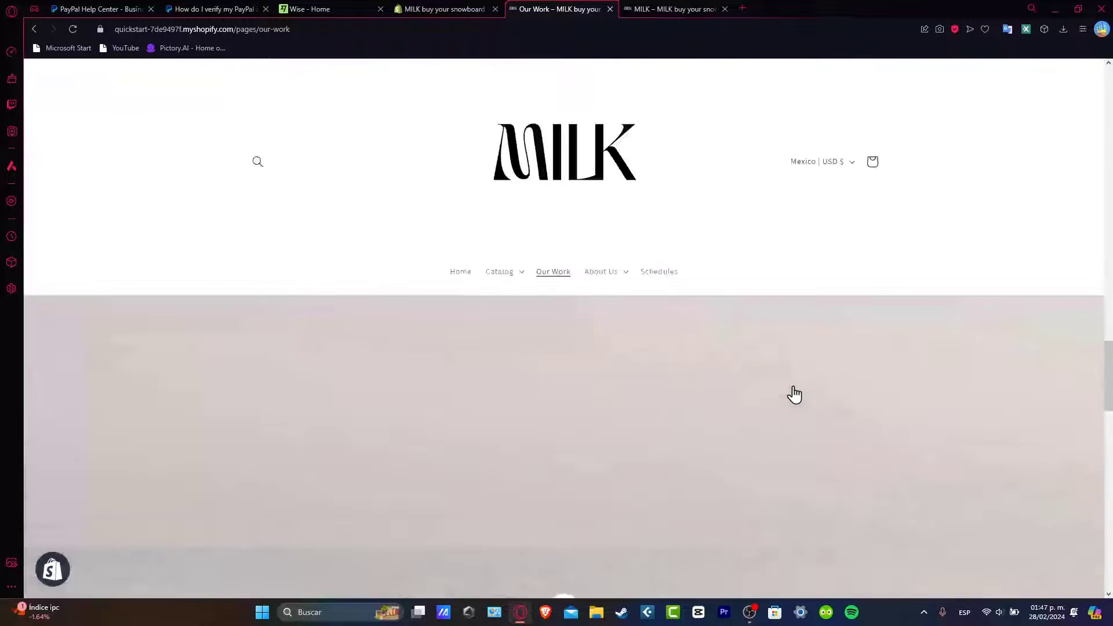
scroll(795, 394, "up", 5)
scroll(796, 393, "up", 5)
scroll(795, 394, "up", 5)
scroll(796, 395, "down", 2)
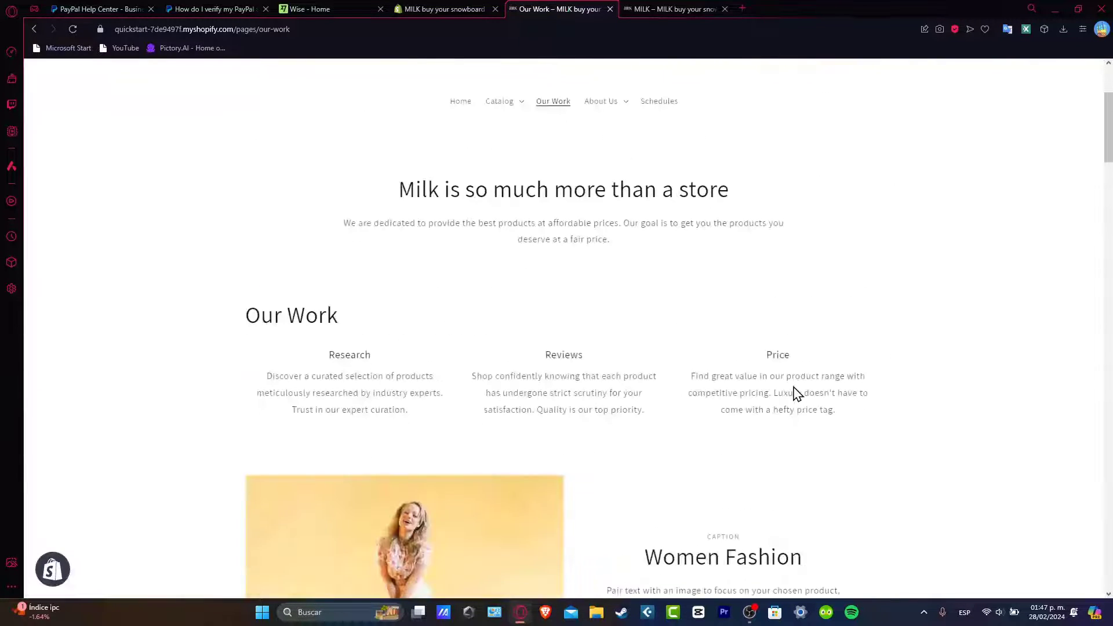
scroll(795, 394, "up", 2)
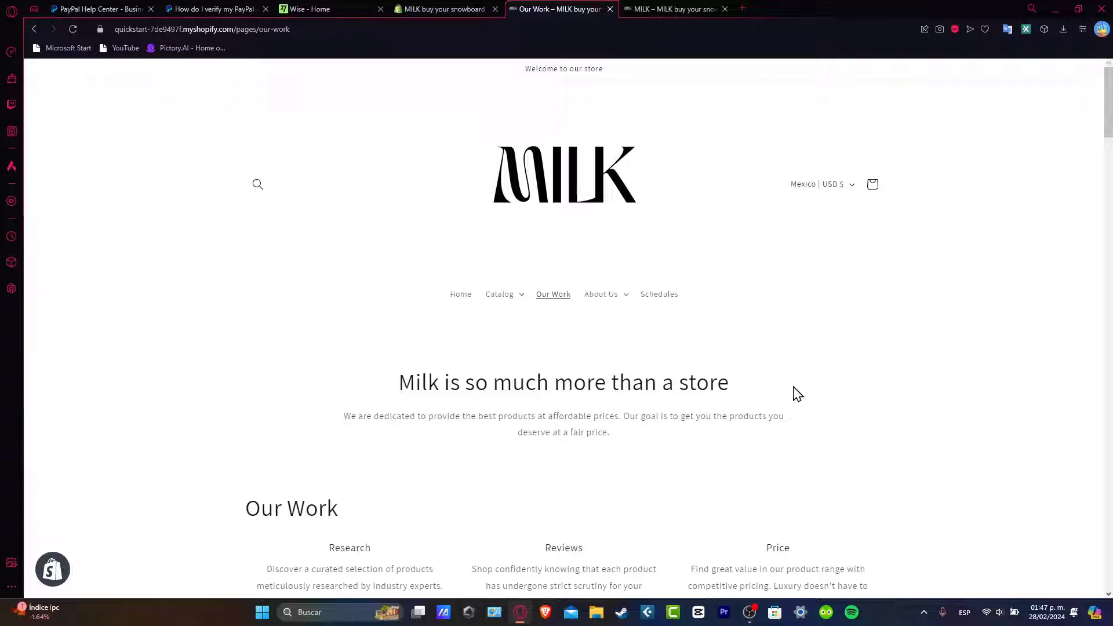
scroll(795, 394, "down", 2)
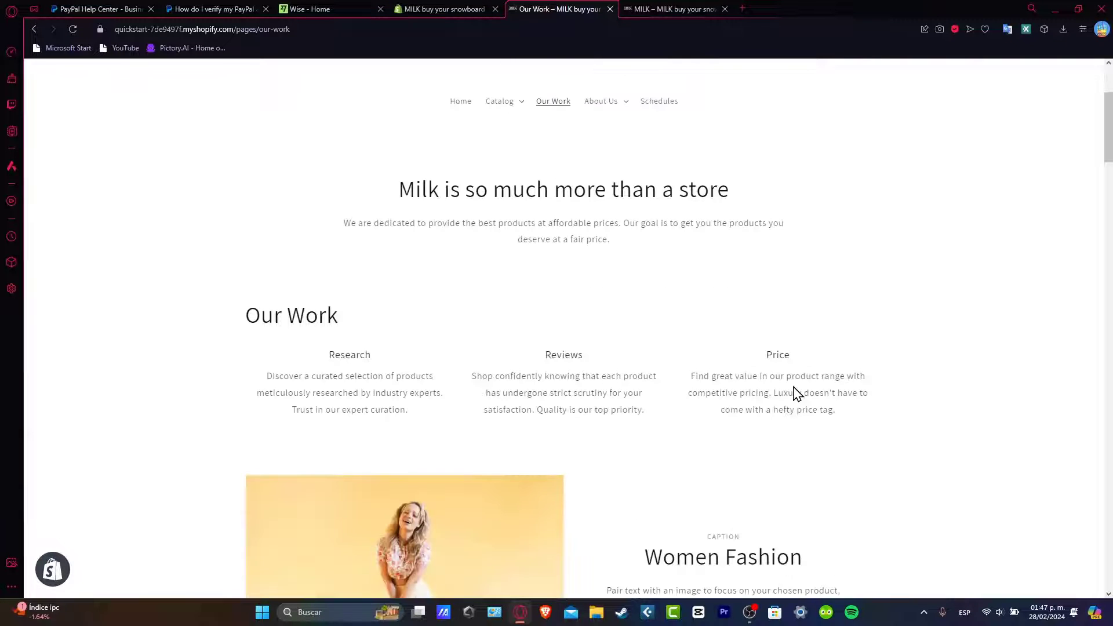
scroll(795, 394, "up", 2)
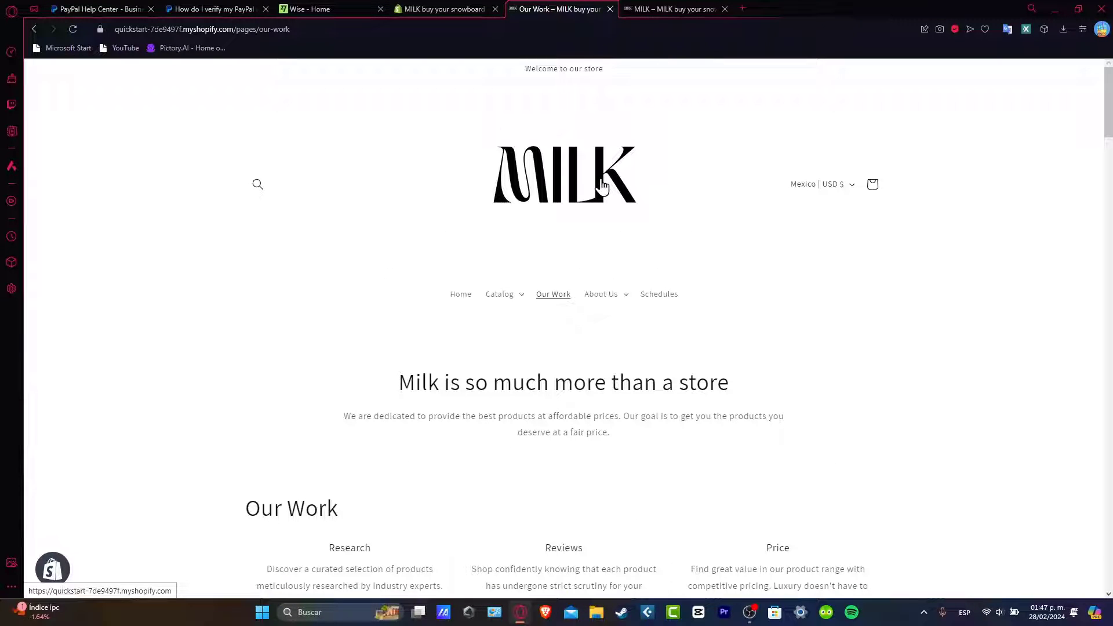